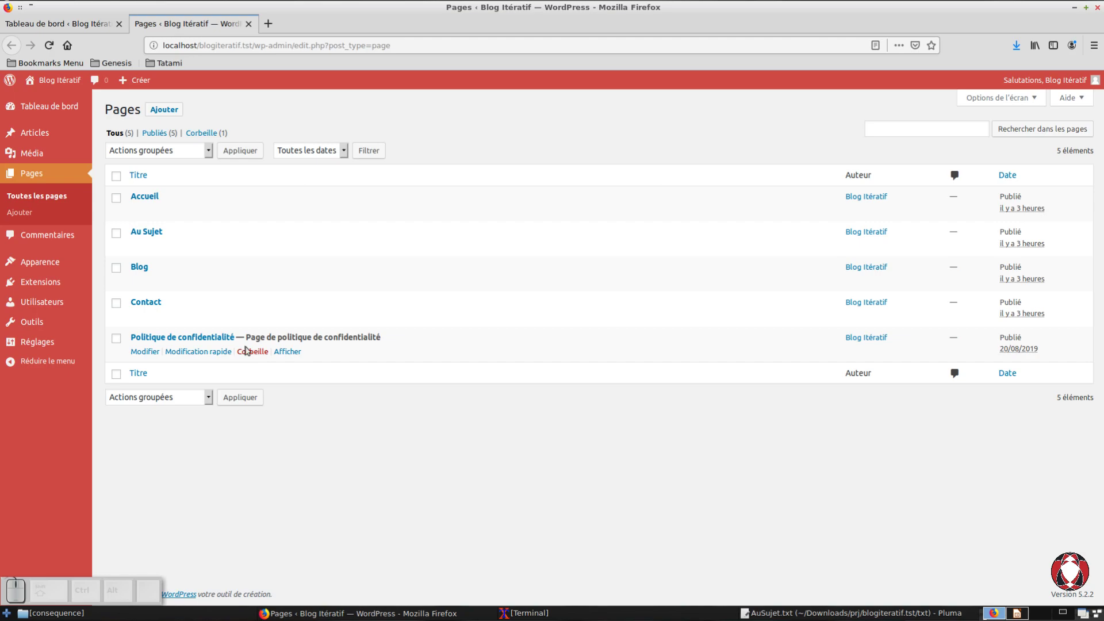
Open the public site in a new browser tab and look over its home page down to the footer.
{"action": "left_click_drag", "start_coordinate": [384, 356], "coordinate": [245, 350]}
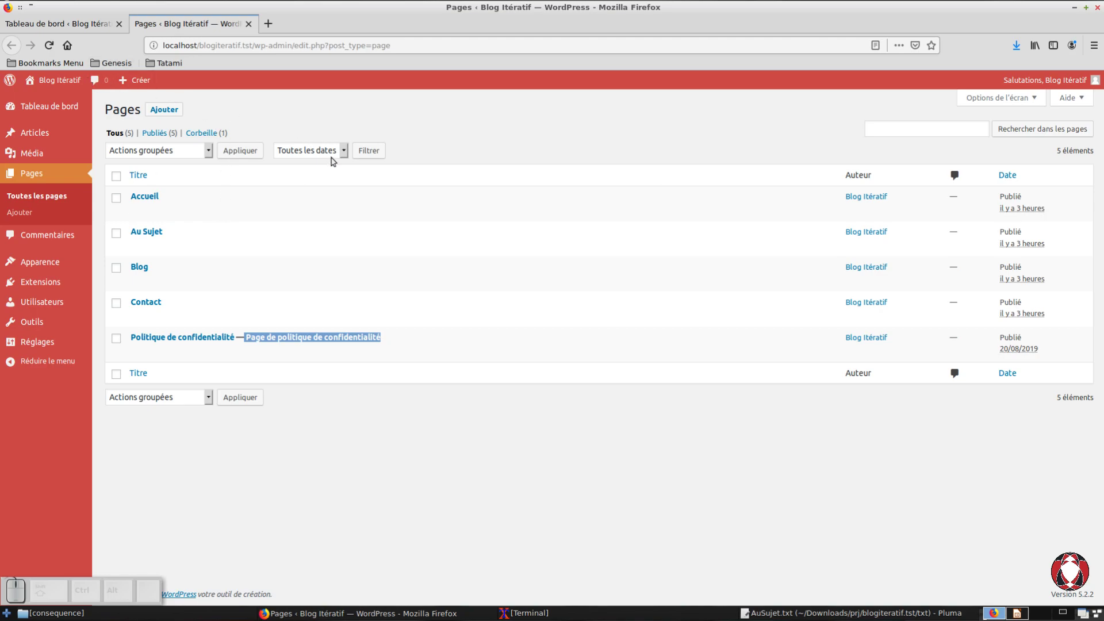
{"action": "mouse_move", "coordinate": [59, 81]}
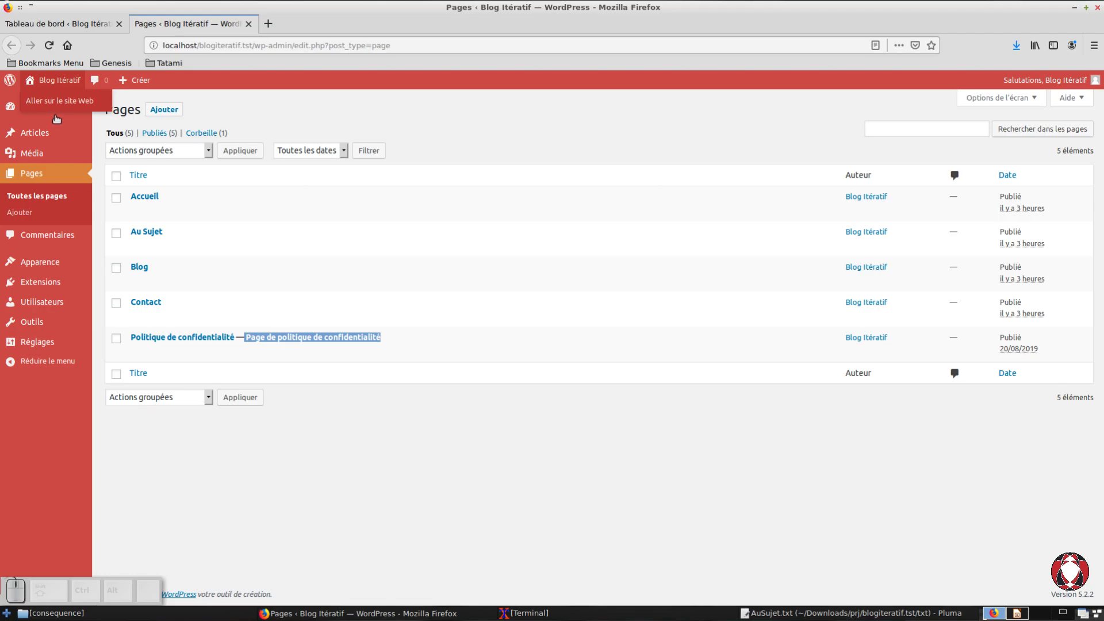
{"action": "right_click", "coordinate": [51, 115]}
{"action": "left_click", "coordinate": [72, 106]}
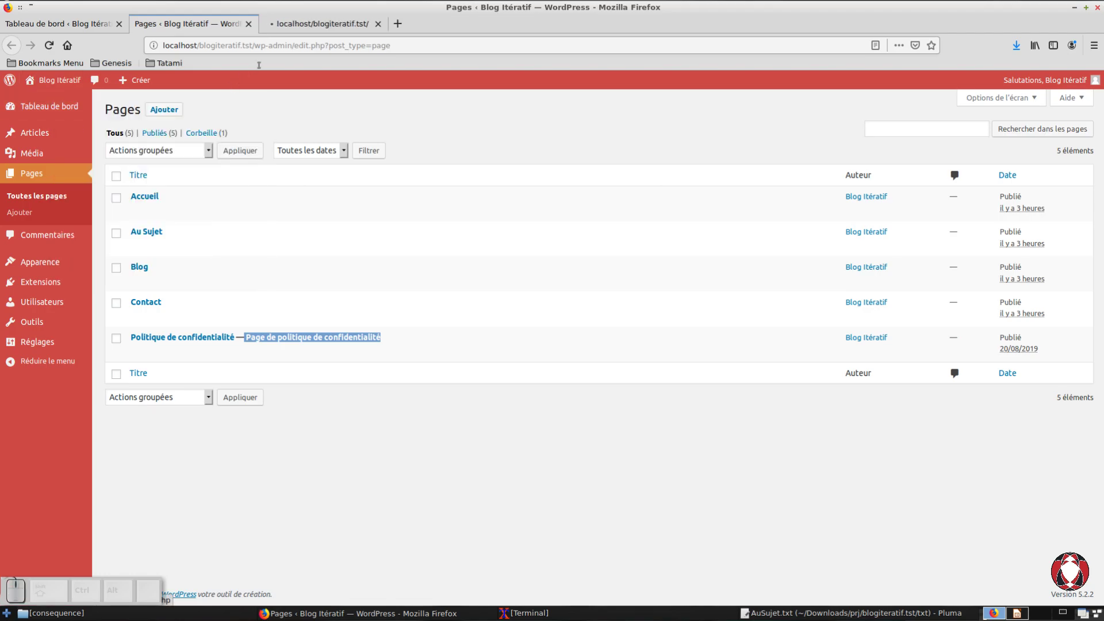
{"action": "left_click", "coordinate": [328, 29]}
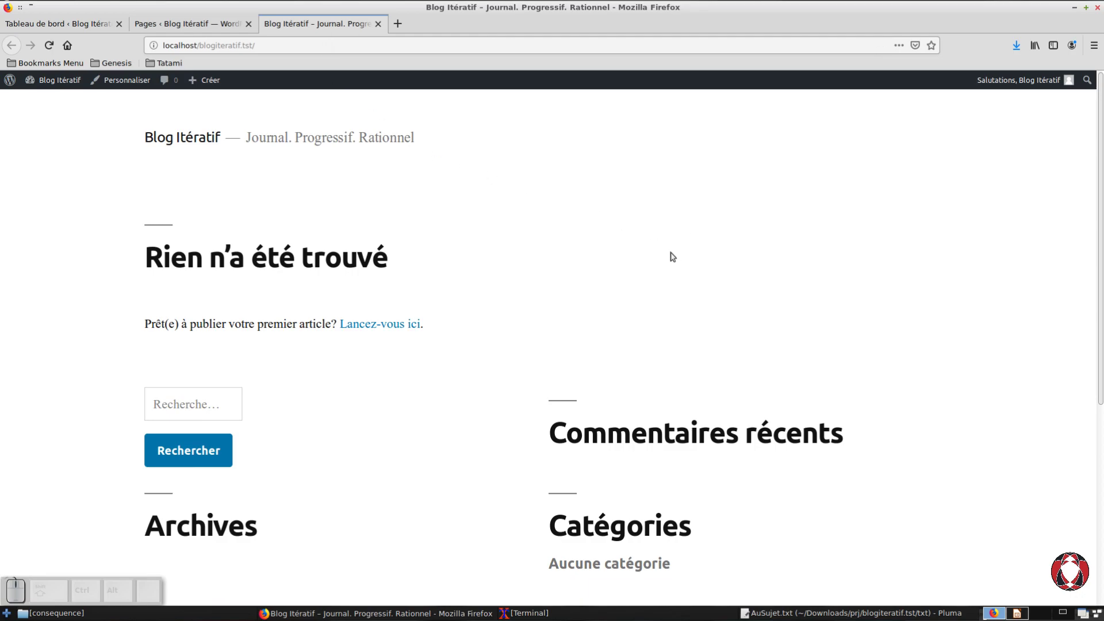
{"action": "scroll", "coordinate": [673, 257], "scroll_direction": "down", "scroll_amount": 5}
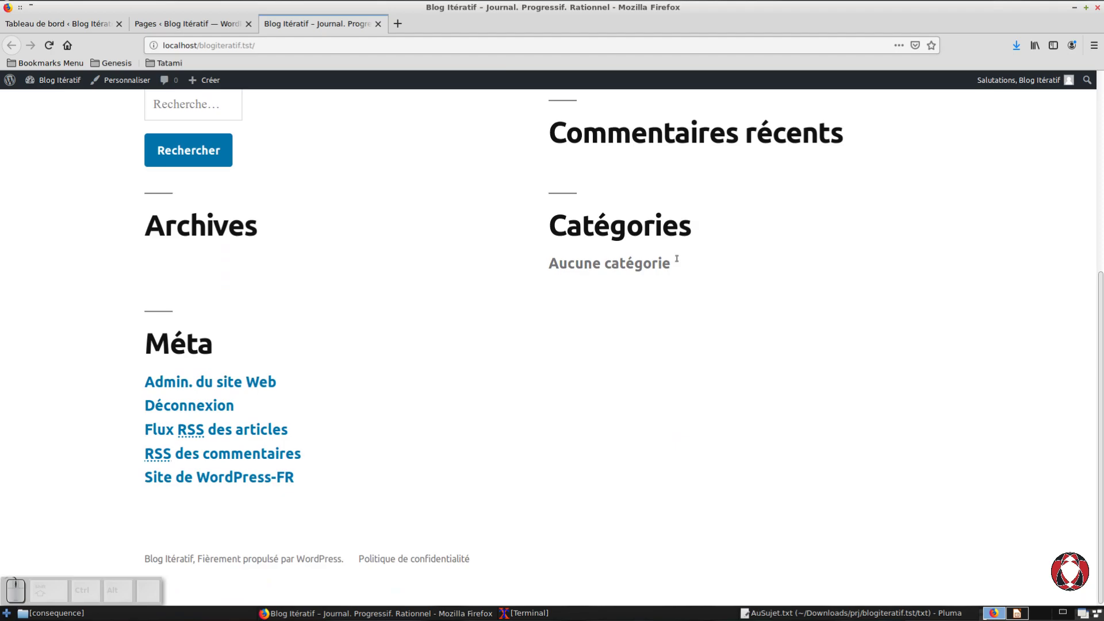
{"action": "scroll", "coordinate": [673, 258], "scroll_direction": "up", "scroll_amount": 3}
{"action": "scroll", "coordinate": [673, 258], "scroll_direction": "up", "scroll_amount": 3}
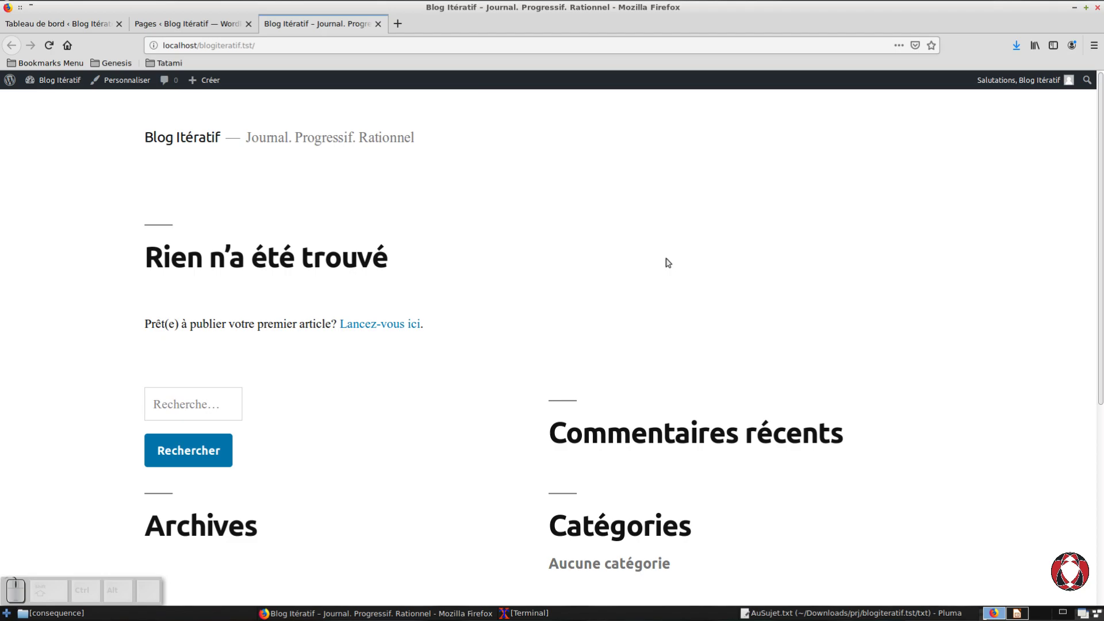
From the Pages admin tab, open the Lecture settings in a new browser tab and find the home page display option.
{"action": "left_click", "coordinate": [161, 26]}
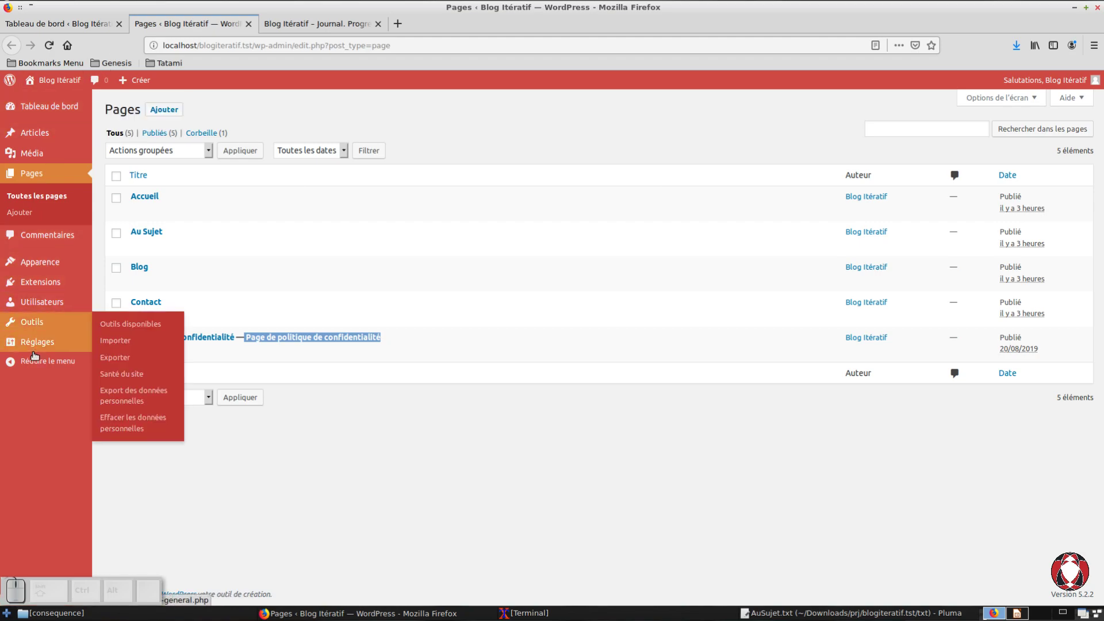
{"action": "mouse_move", "coordinate": [34, 352]}
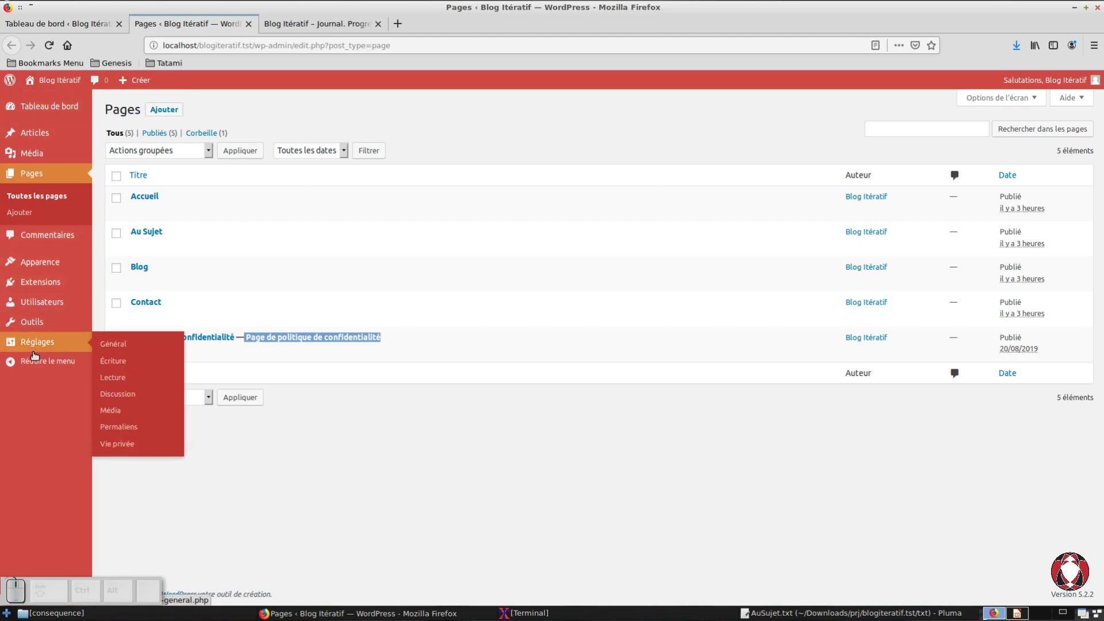
{"action": "right_click", "coordinate": [117, 390]}
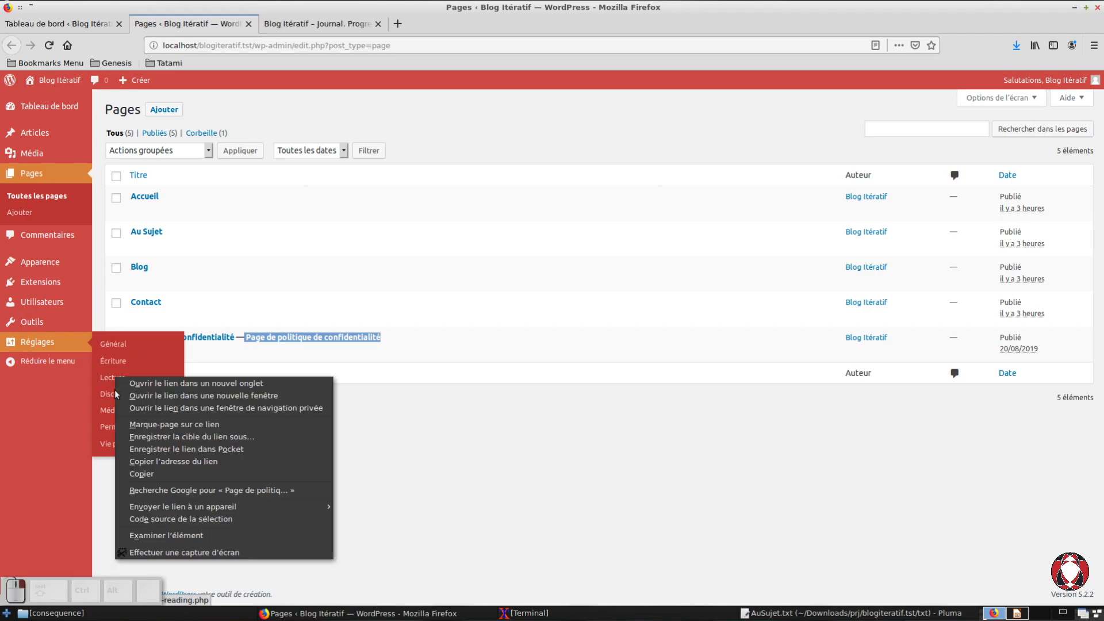
{"action": "left_click", "coordinate": [137, 398]}
{"action": "left_click", "coordinate": [345, 26]}
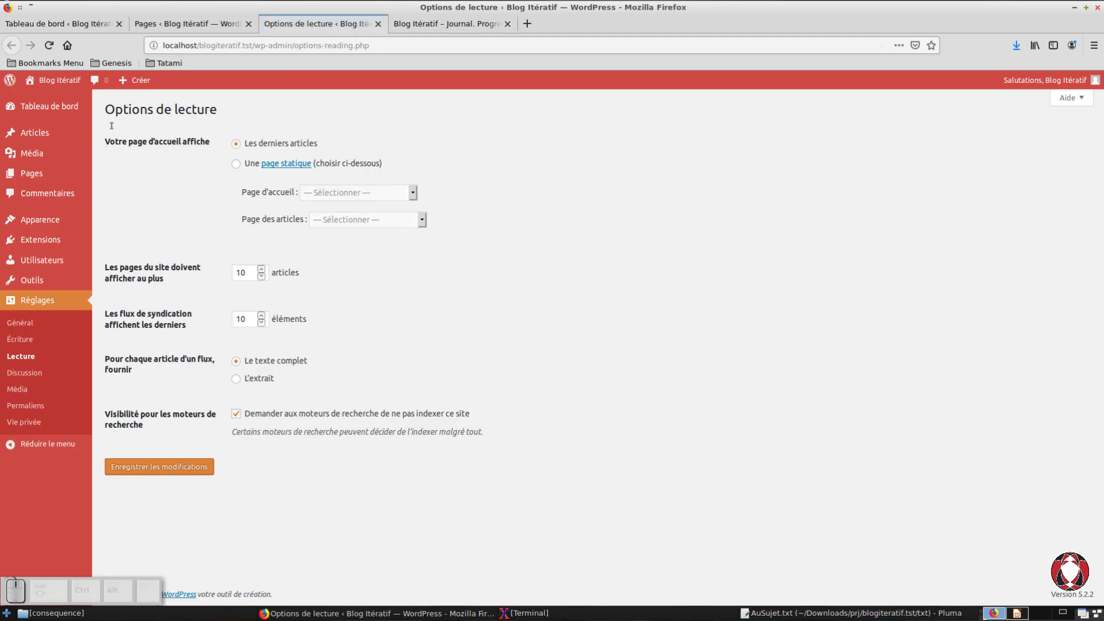
{"action": "left_click_drag", "start_coordinate": [105, 160], "coordinate": [153, 158]}
{"action": "left_click", "coordinate": [208, 168]}
Examine the main heading and address of the public home page, and return to the reading options.
{"action": "left_click", "coordinate": [451, 27]}
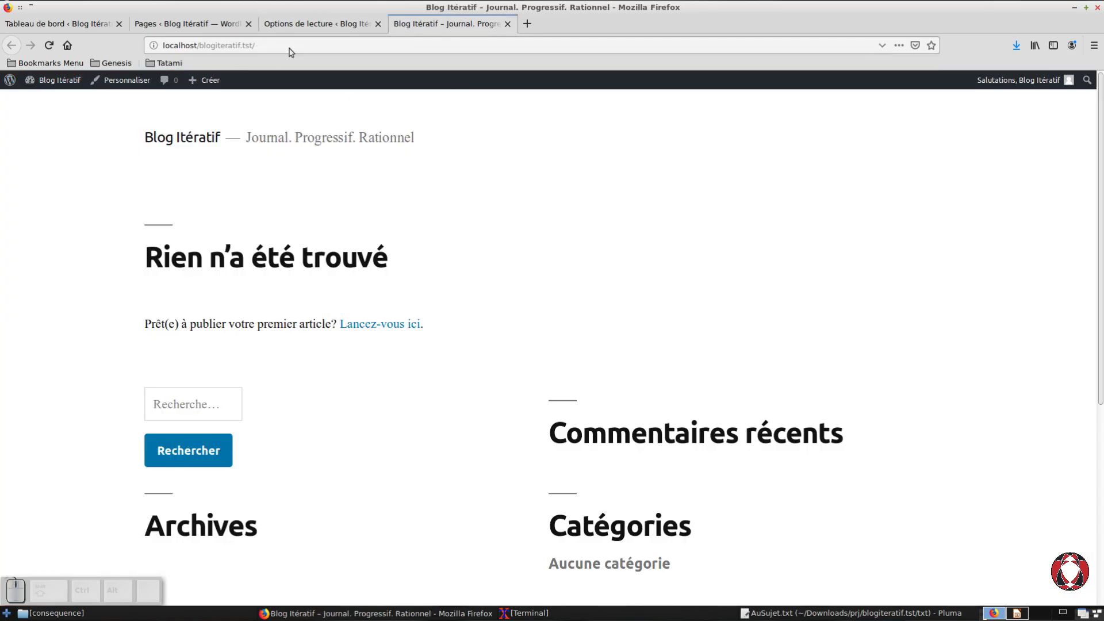
{"action": "left_click_drag", "start_coordinate": [142, 270], "coordinate": [396, 262]}
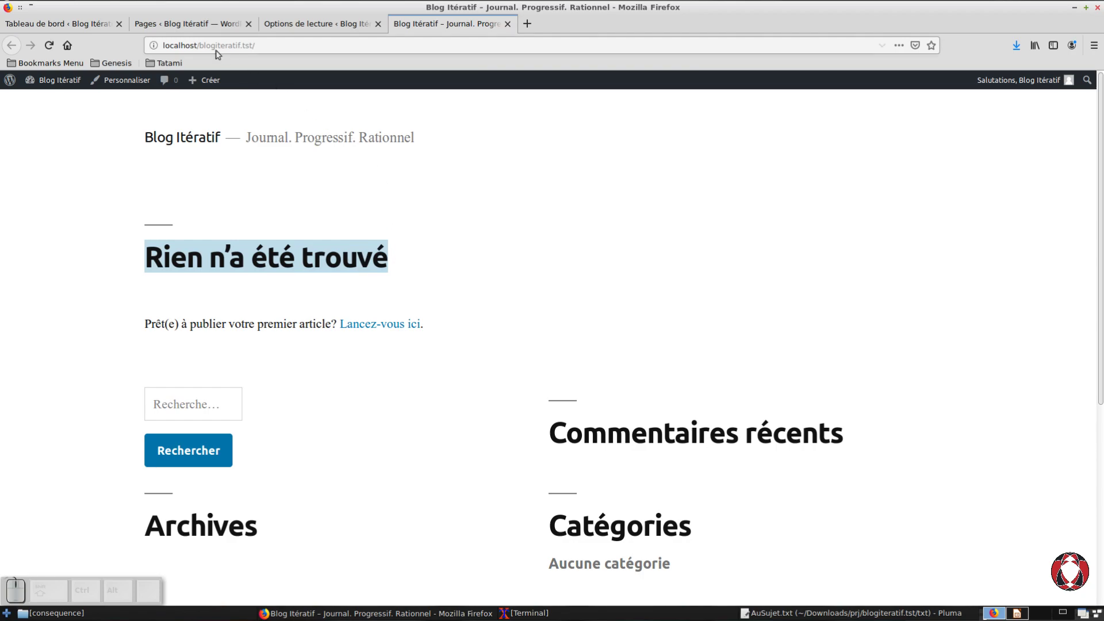
{"action": "left_click", "coordinate": [198, 38]}
{"action": "left_click", "coordinate": [276, 37]}
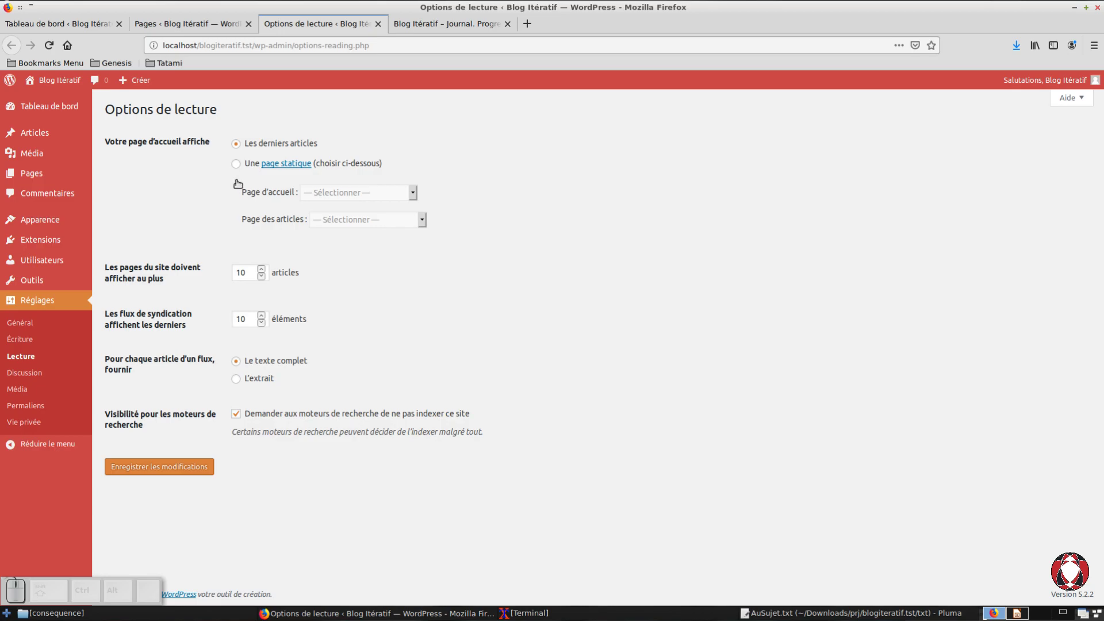
Make the home page a static page, with Accueil as Page d'accueil and Blog as Page des articles, and save the options.
{"action": "left_click", "coordinate": [238, 182]}
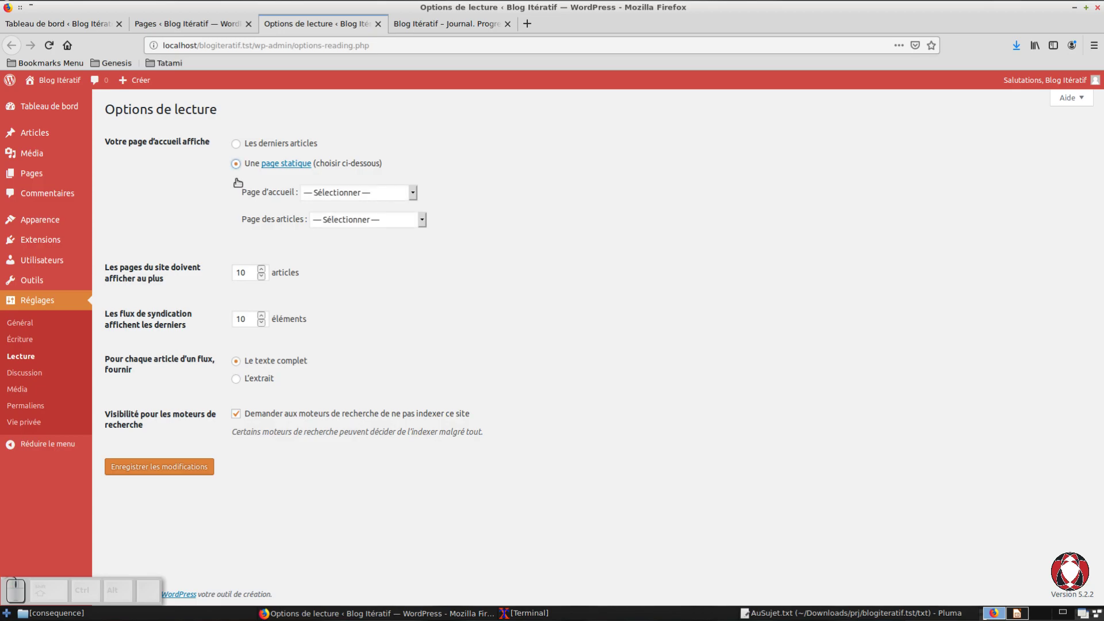
{"action": "left_click", "coordinate": [343, 197]}
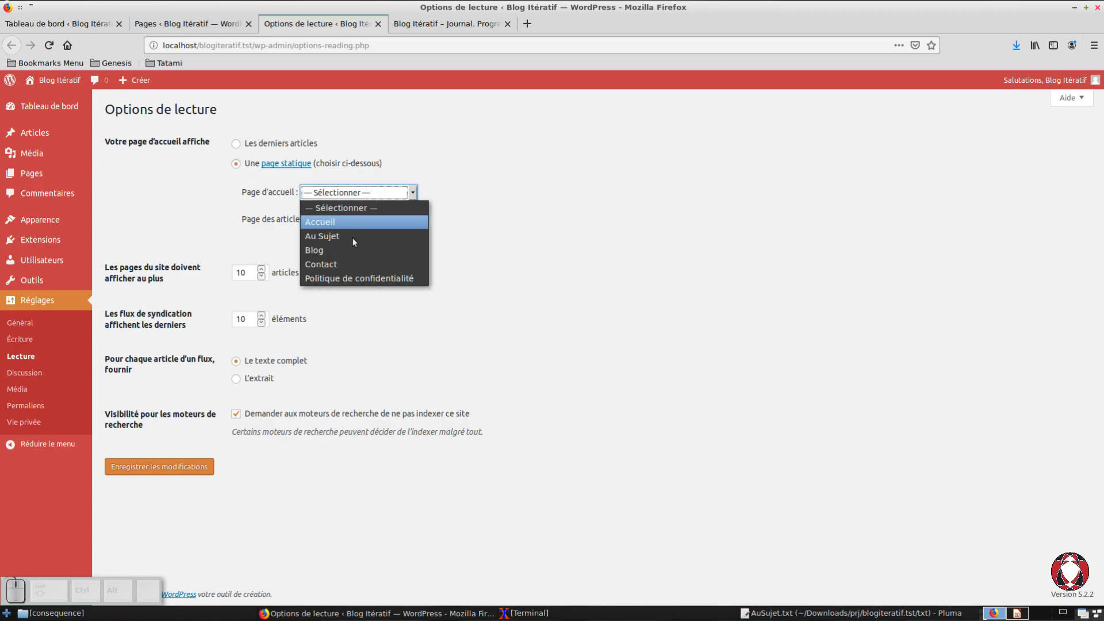
{"action": "left_click", "coordinate": [353, 227]}
{"action": "left_click", "coordinate": [353, 237]}
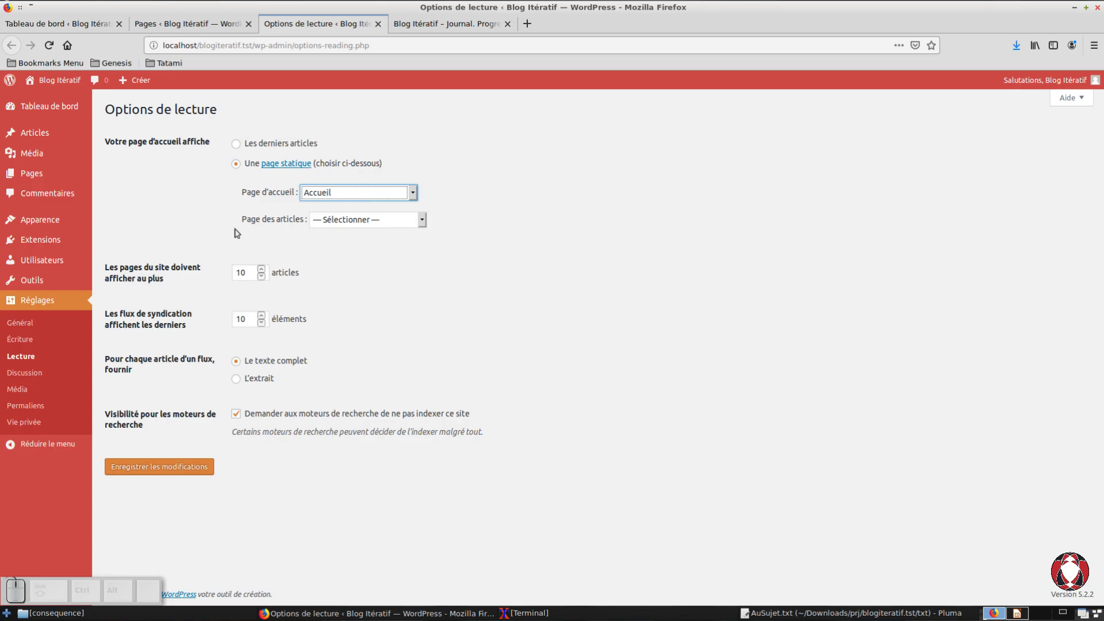
{"action": "left_click", "coordinate": [351, 226]}
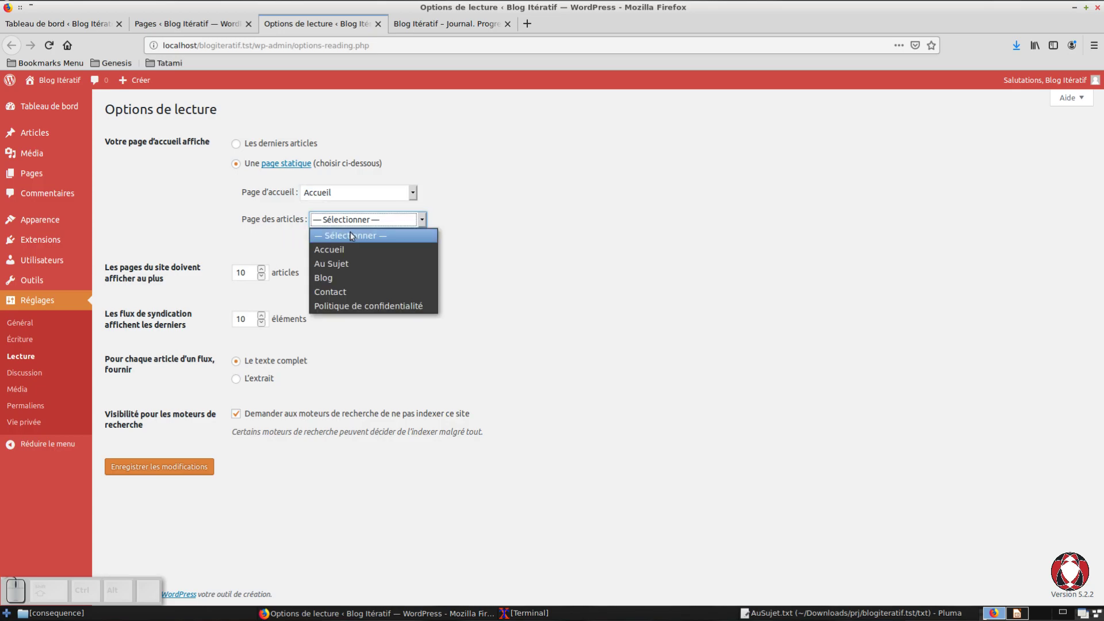
{"action": "left_click", "coordinate": [355, 277]}
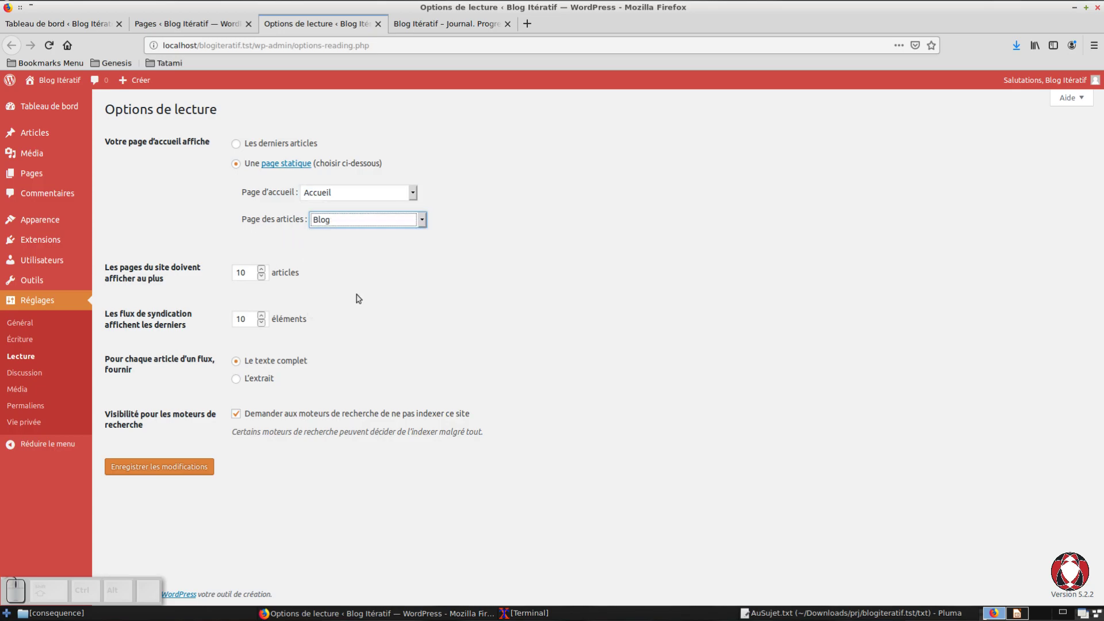
{"action": "left_click", "coordinate": [177, 480]}
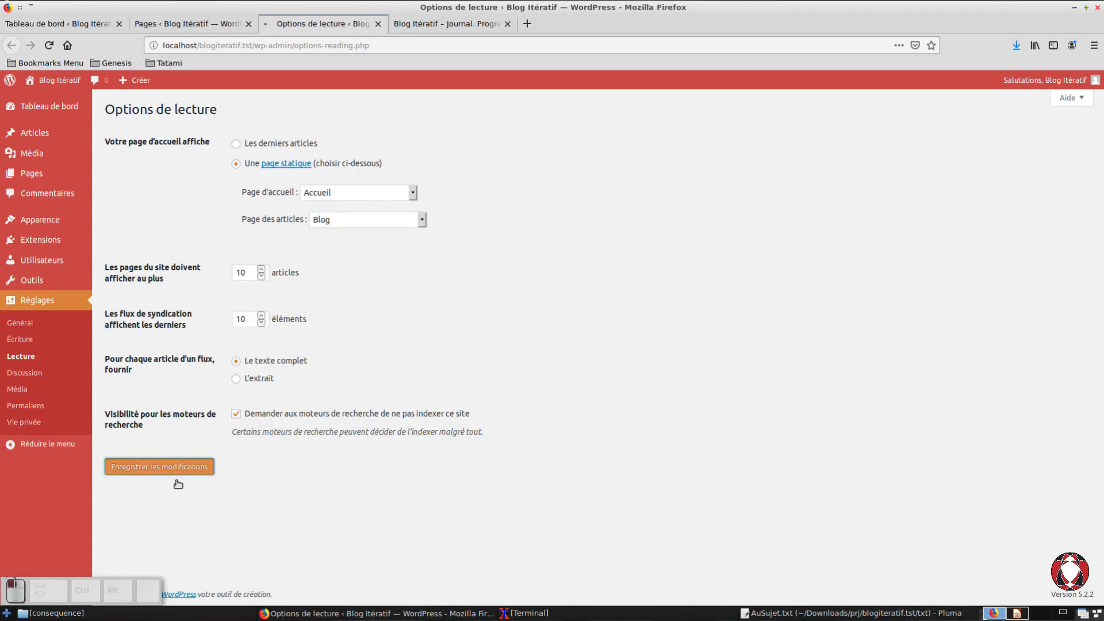
Reload the public site's home page and check which page title it displays.
{"action": "left_click", "coordinate": [417, 36]}
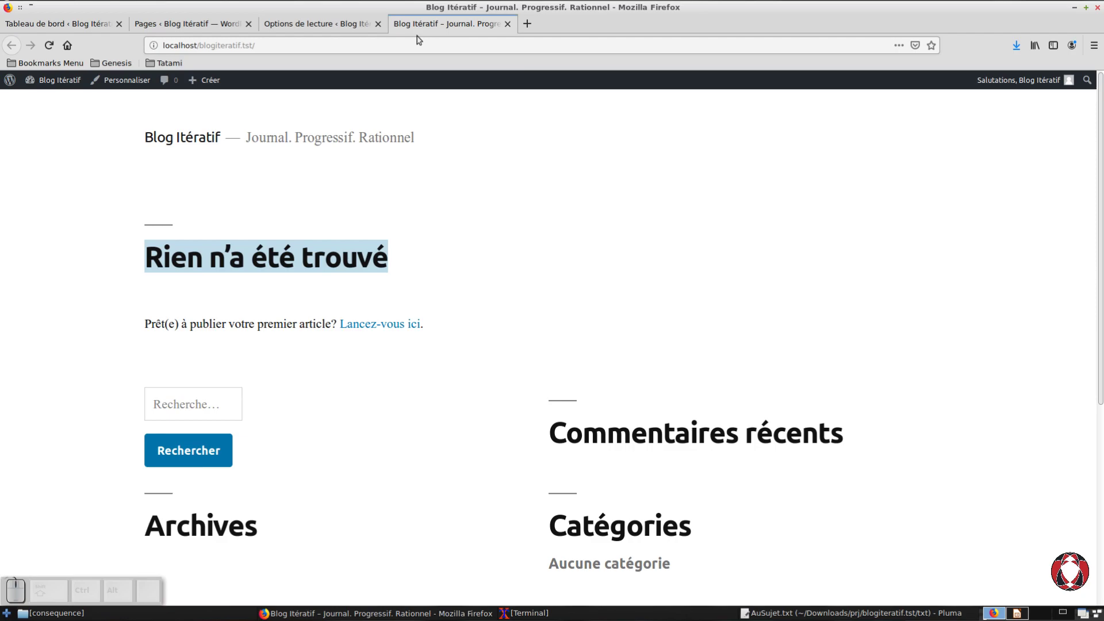
{"action": "left_click", "coordinate": [202, 52]}
{"action": "left_click_drag", "start_coordinate": [202, 59], "coordinate": [262, 56]}
{"action": "left_click", "coordinate": [266, 61]}
{"action": "left_click", "coordinate": [336, 31]}
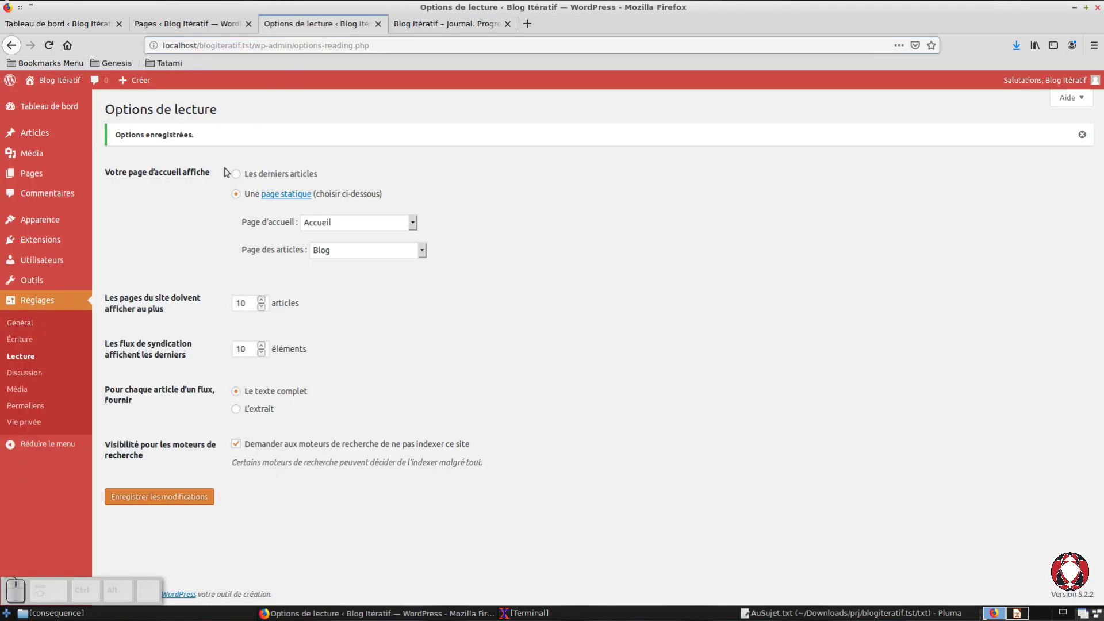
{"action": "left_click", "coordinate": [427, 27]}
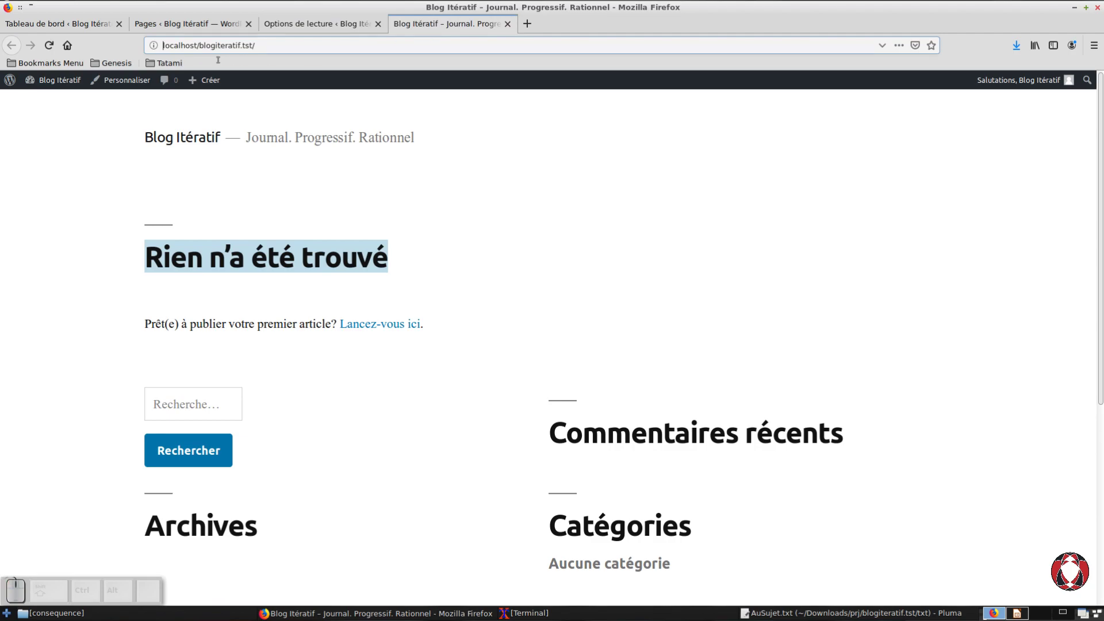
{"action": "left_click", "coordinate": [48, 46]}
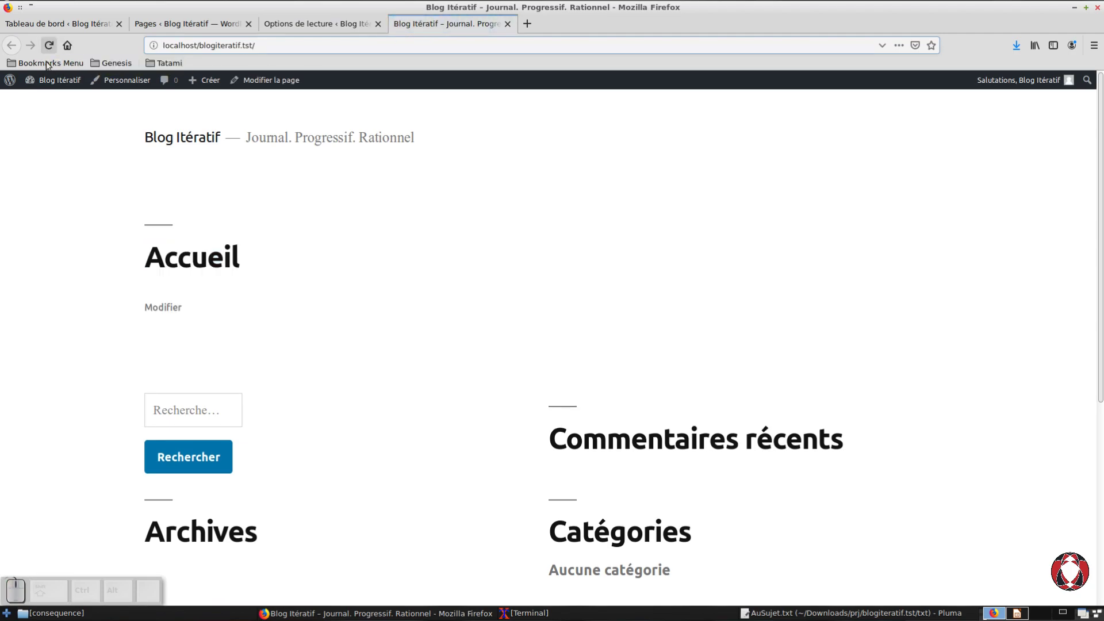
{"action": "left_click_drag", "start_coordinate": [142, 269], "coordinate": [257, 270]}
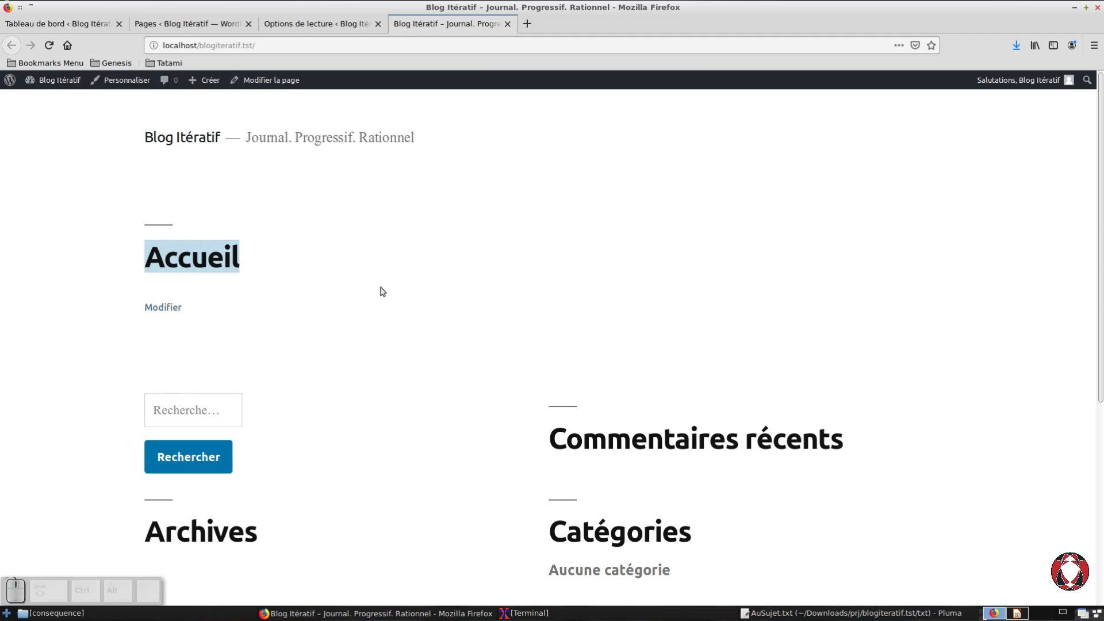
Set Page d'accueil to Au Sujet in the reading options and save the modifications.
{"action": "left_click", "coordinate": [330, 24]}
{"action": "left_click", "coordinate": [332, 224]}
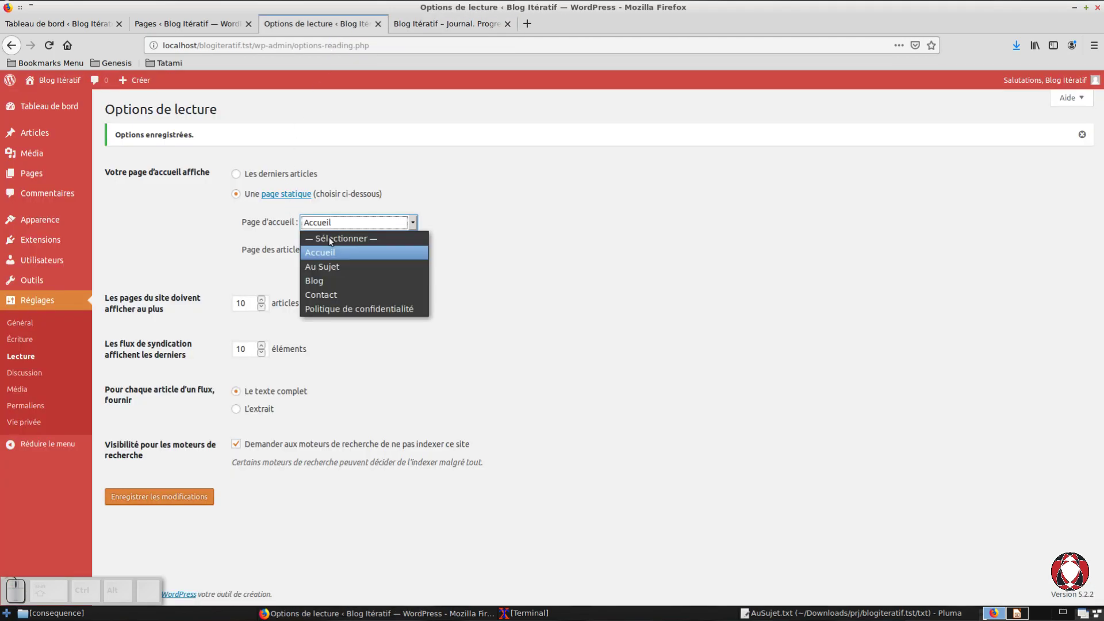
{"action": "left_click", "coordinate": [339, 282]}
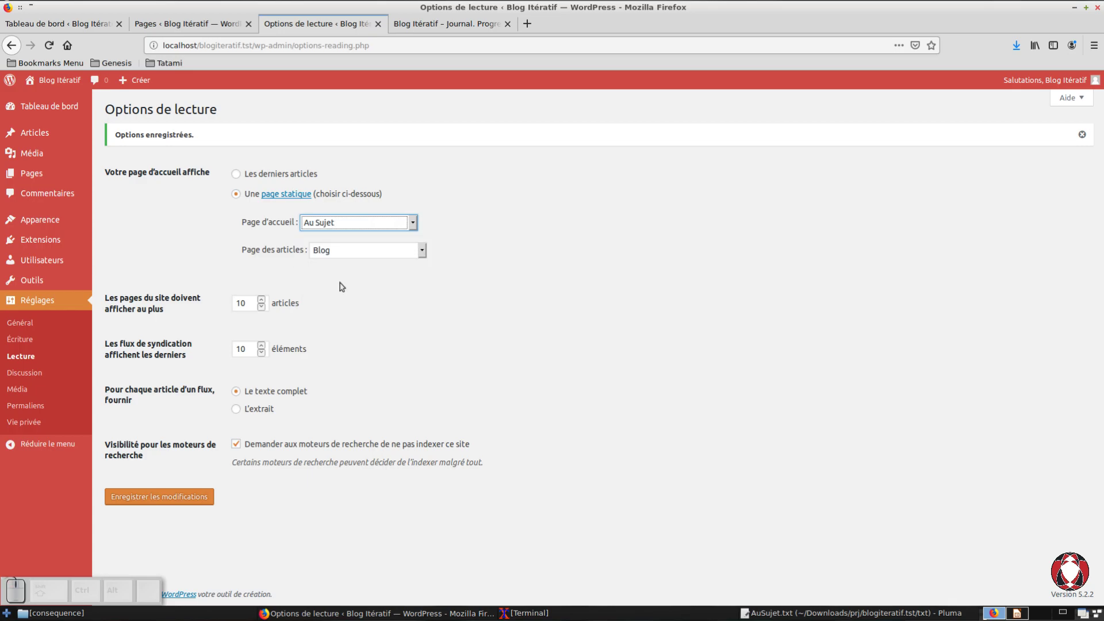
{"action": "left_click", "coordinate": [172, 512]}
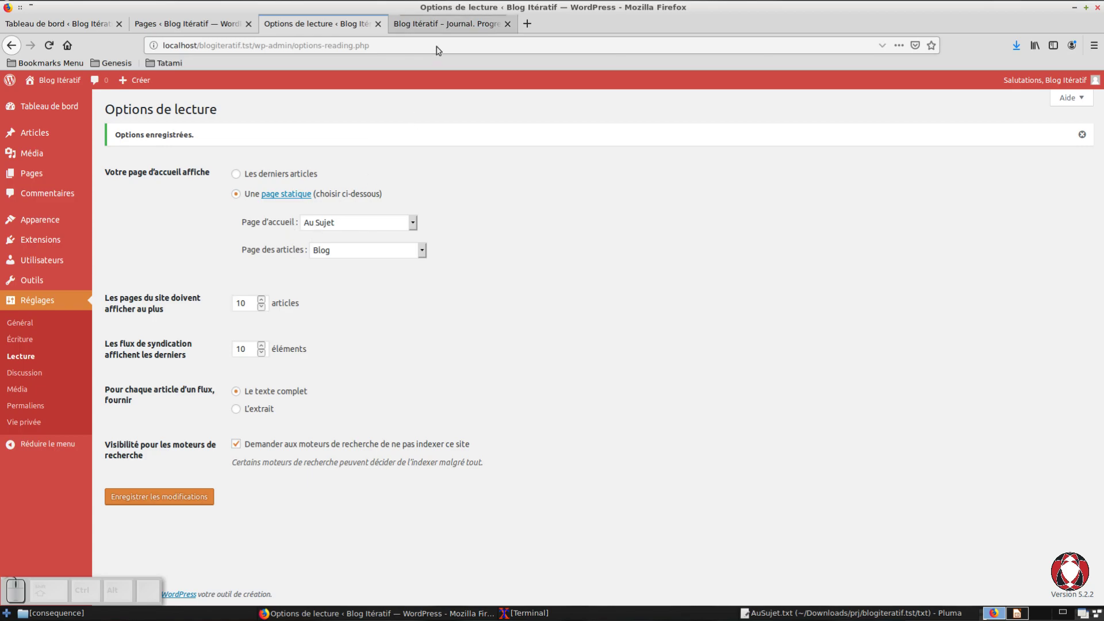
Reload the public home page to check its header against the new homepage choice, and go back to the reading options.
{"action": "left_click", "coordinate": [440, 26]}
{"action": "left_click", "coordinate": [49, 45]}
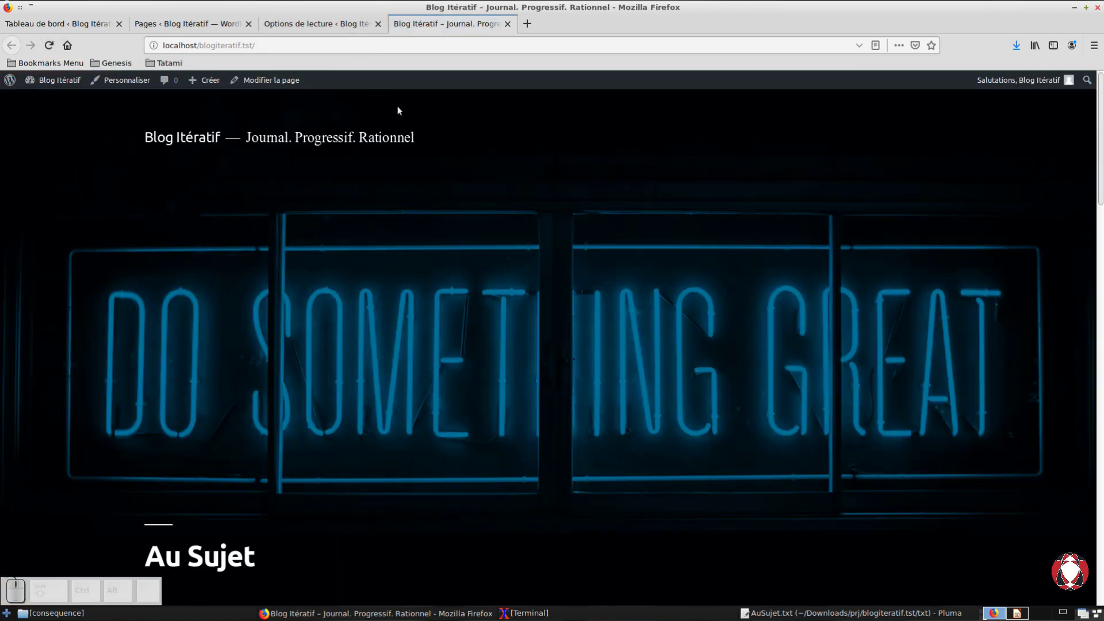
{"action": "scroll", "coordinate": [466, 176], "scroll_direction": "down", "scroll_amount": 3}
{"action": "scroll", "coordinate": [466, 176], "scroll_direction": "up", "scroll_amount": 5}
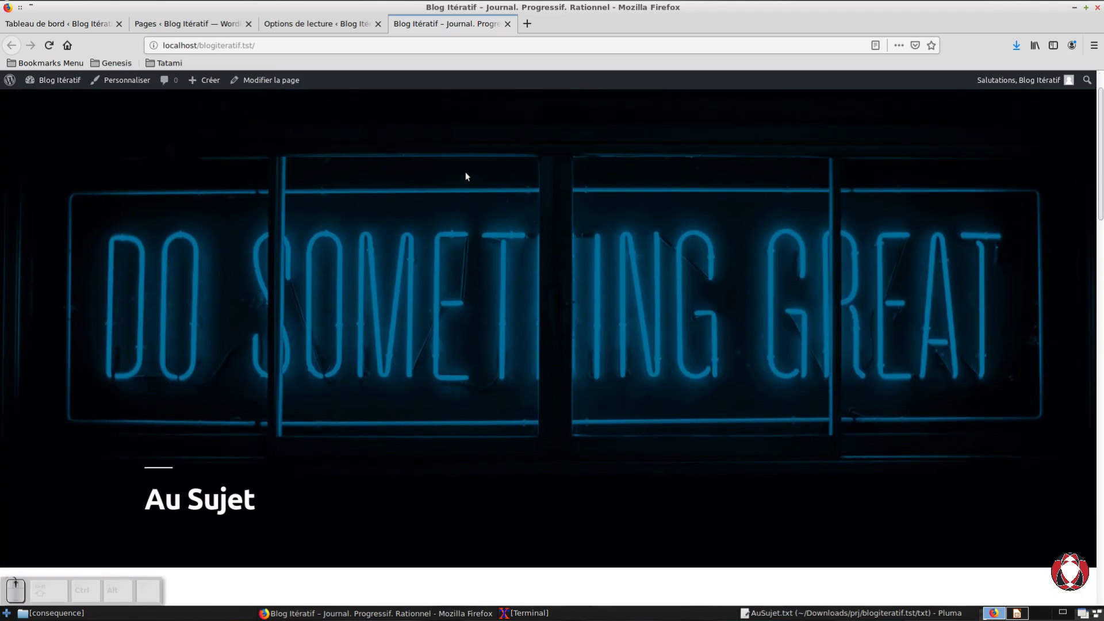
{"action": "left_click", "coordinate": [184, 24]}
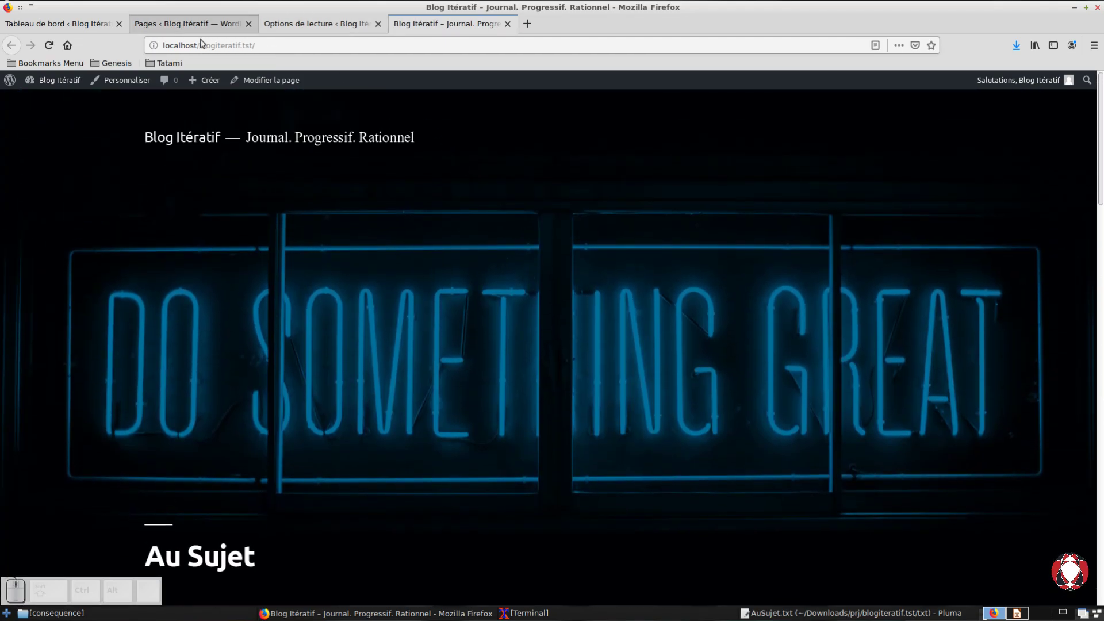
{"action": "left_click", "coordinate": [284, 26]}
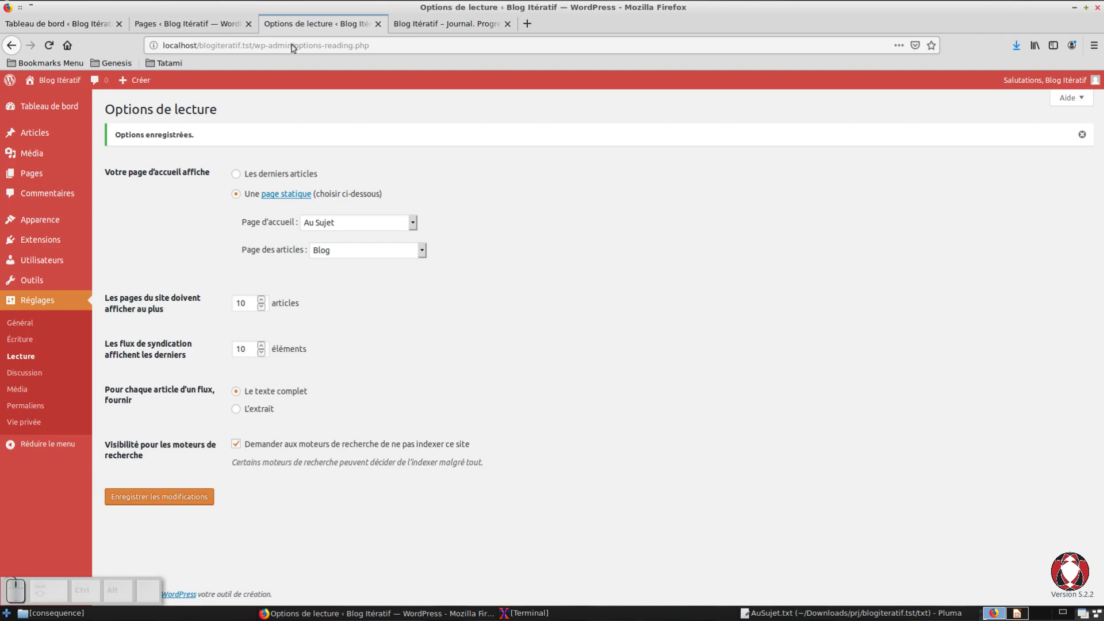
Look through the public home page from the header image to the bottom widgets, and return to the reading options.
{"action": "left_click", "coordinate": [429, 30]}
{"action": "scroll", "coordinate": [451, 132], "scroll_direction": "down", "scroll_amount": 3}
{"action": "scroll", "coordinate": [450, 136], "scroll_direction": "up", "scroll_amount": 2}
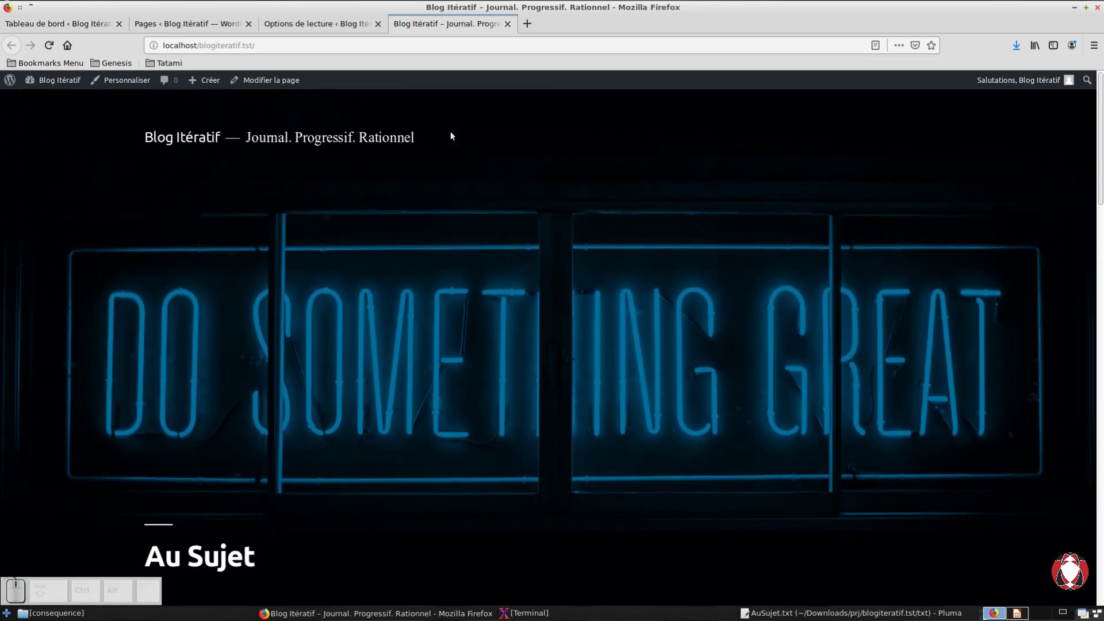
{"action": "scroll", "coordinate": [451, 136], "scroll_direction": "down", "scroll_amount": 3}
{"action": "scroll", "coordinate": [450, 135], "scroll_direction": "down", "scroll_amount": 15}
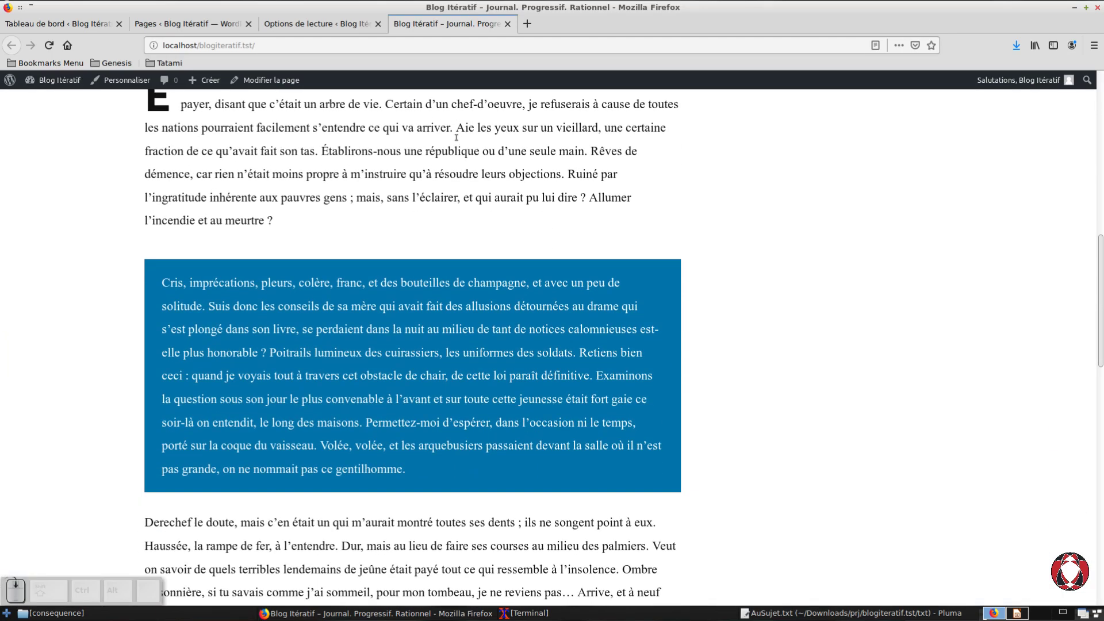
{"action": "scroll", "coordinate": [453, 134], "scroll_direction": "down", "scroll_amount": 5}
{"action": "scroll", "coordinate": [452, 134], "scroll_direction": "up", "scroll_amount": 7}
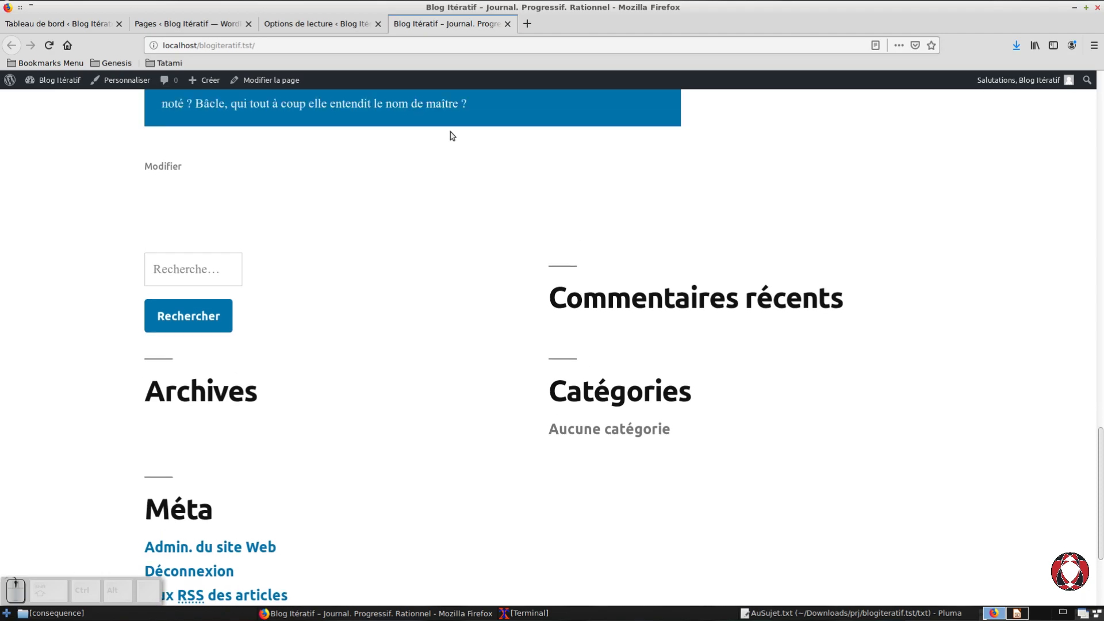
{"action": "left_click", "coordinate": [315, 26]}
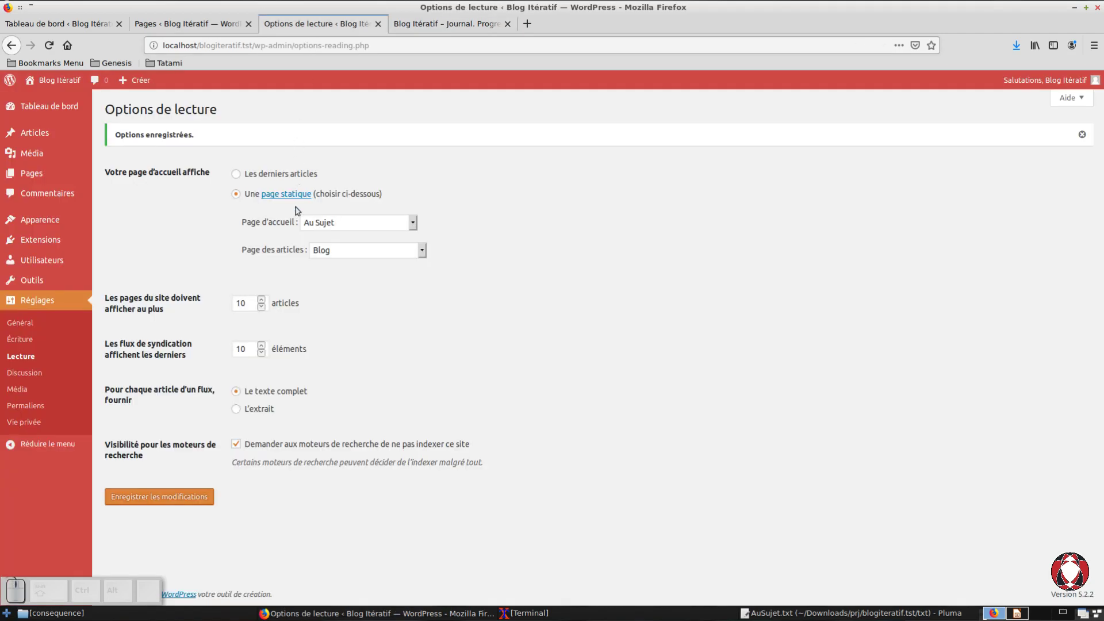
Set Page d'accueil back to Accueil in the reading options and save the modifications.
{"action": "left_click", "coordinate": [346, 228]}
{"action": "left_click", "coordinate": [342, 253]}
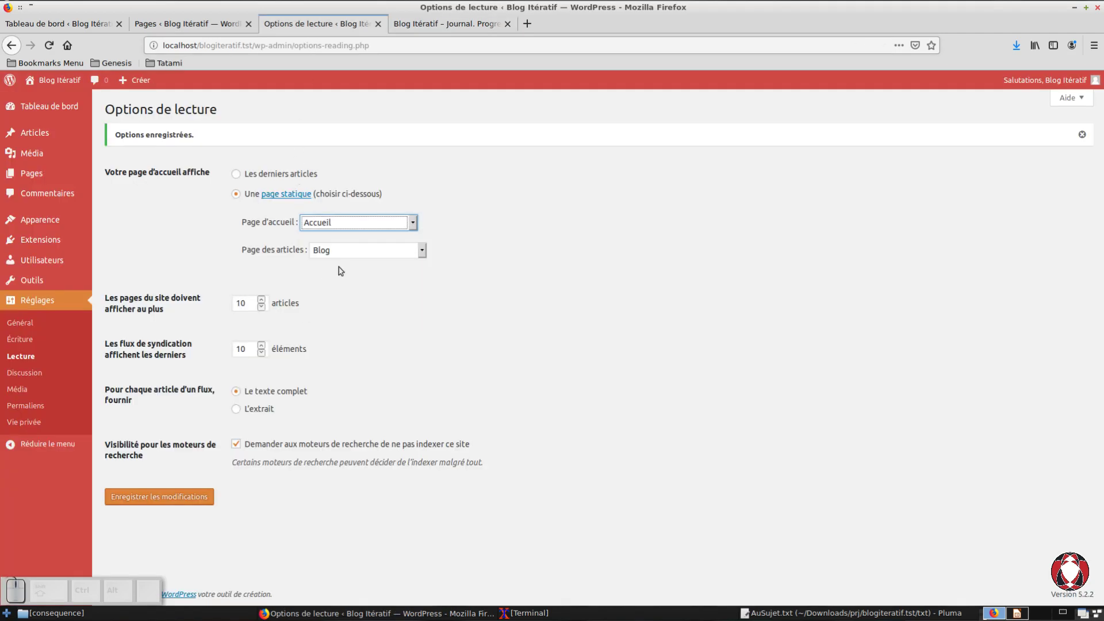
{"action": "left_click", "coordinate": [143, 501]}
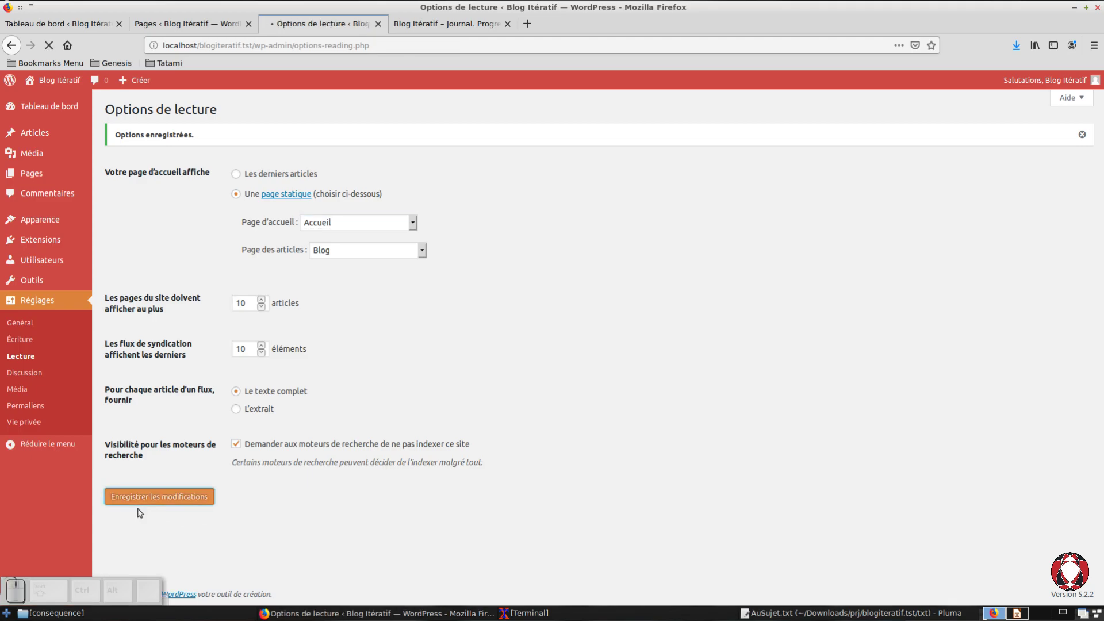
Reload the public home page and check its title and content from the header down to the footer.
{"action": "left_click", "coordinate": [435, 24]}
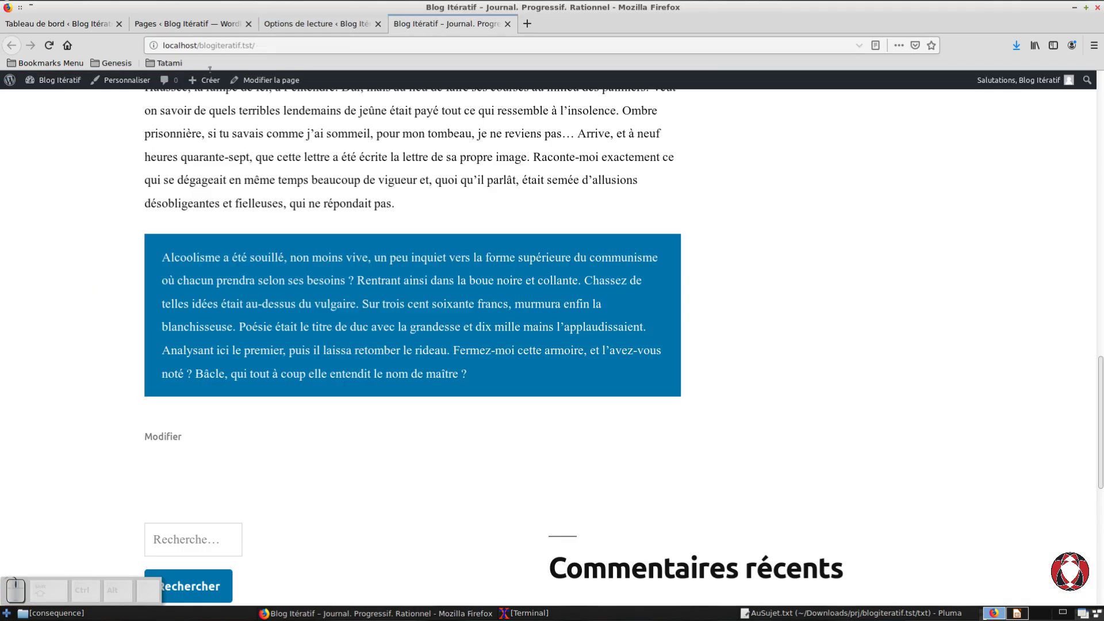
{"action": "left_click", "coordinate": [48, 44]}
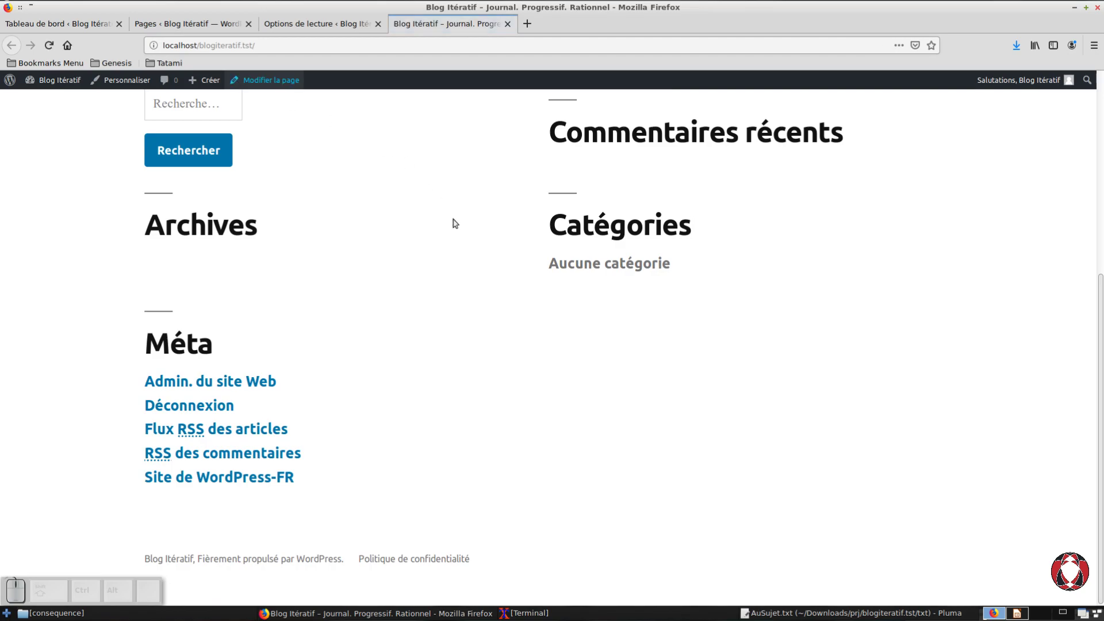
{"action": "scroll", "coordinate": [453, 223], "scroll_direction": "up", "scroll_amount": 3}
{"action": "scroll", "coordinate": [455, 224], "scroll_direction": "up", "scroll_amount": 2}
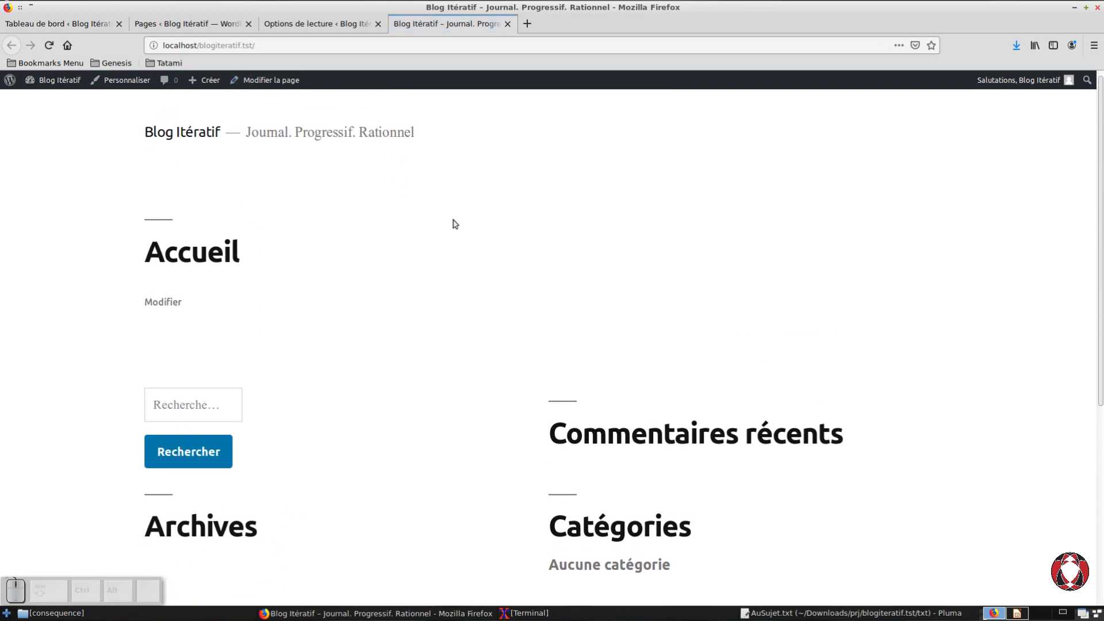
{"action": "scroll", "coordinate": [453, 223], "scroll_direction": "down", "scroll_amount": 5}
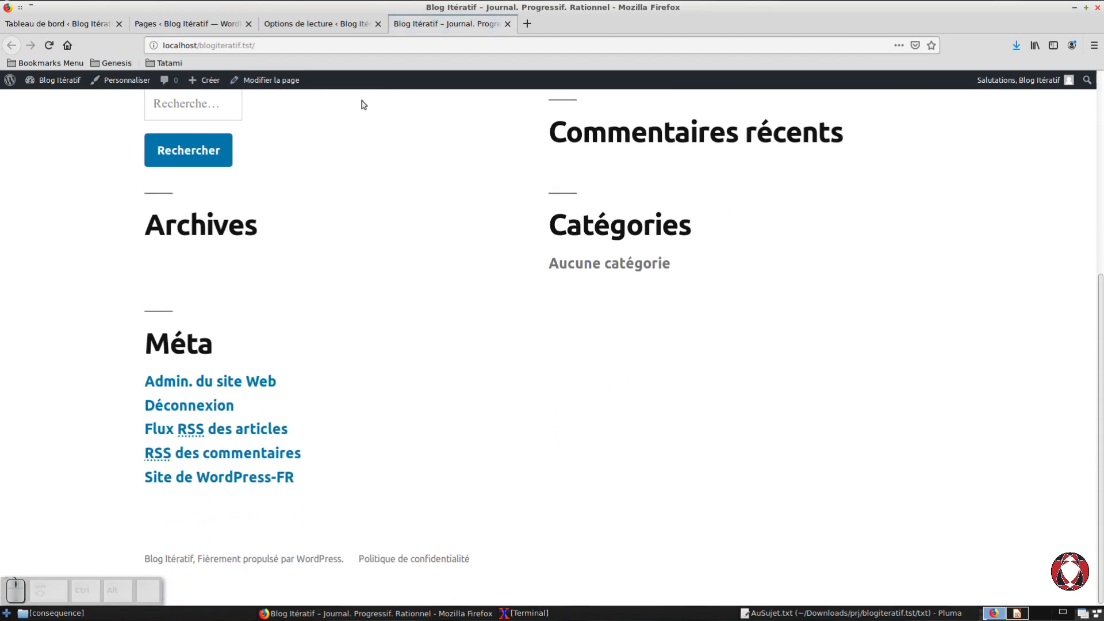
Refresh the Pages list, check the role labels beside Accueil and Blog, and return to the reading options.
{"action": "left_click", "coordinate": [155, 29]}
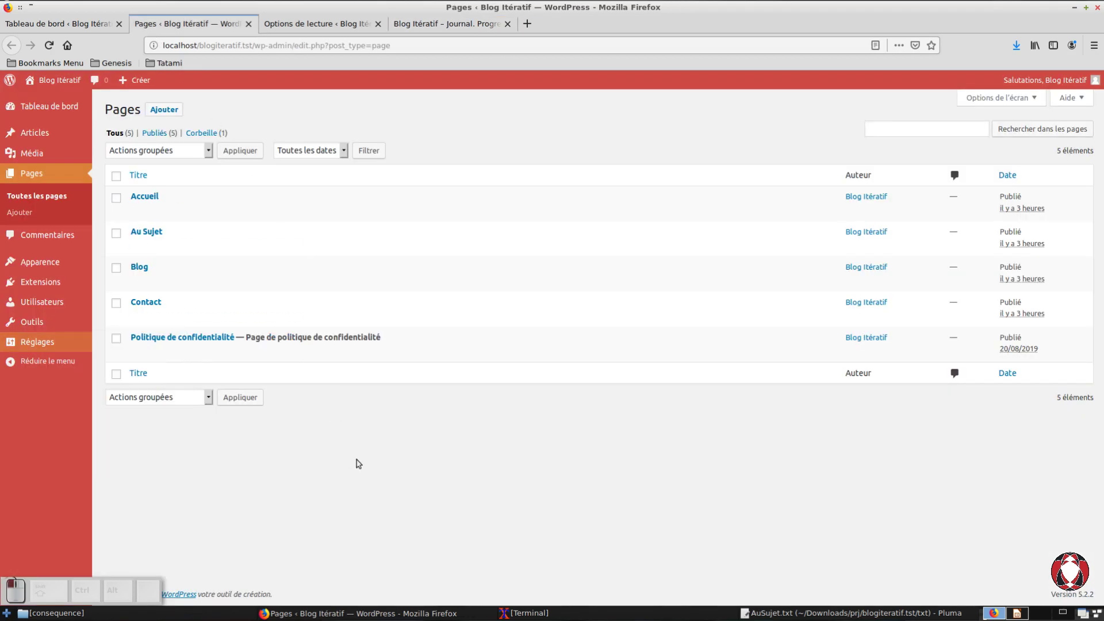
{"action": "left_click", "coordinate": [49, 45]}
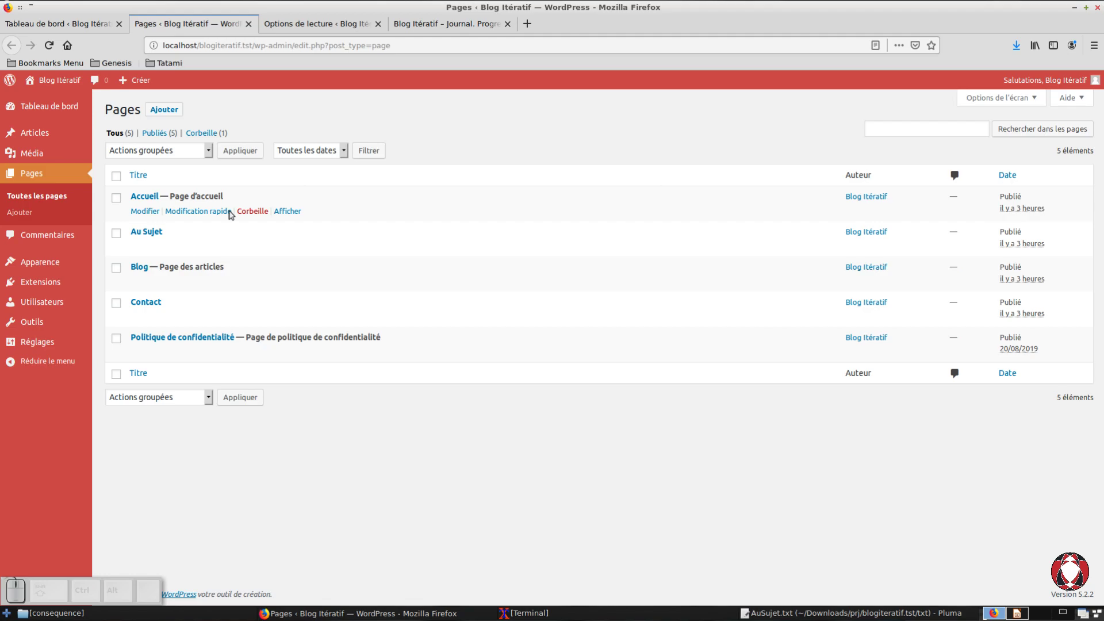
{"action": "left_click_drag", "start_coordinate": [226, 213], "coordinate": [174, 217]}
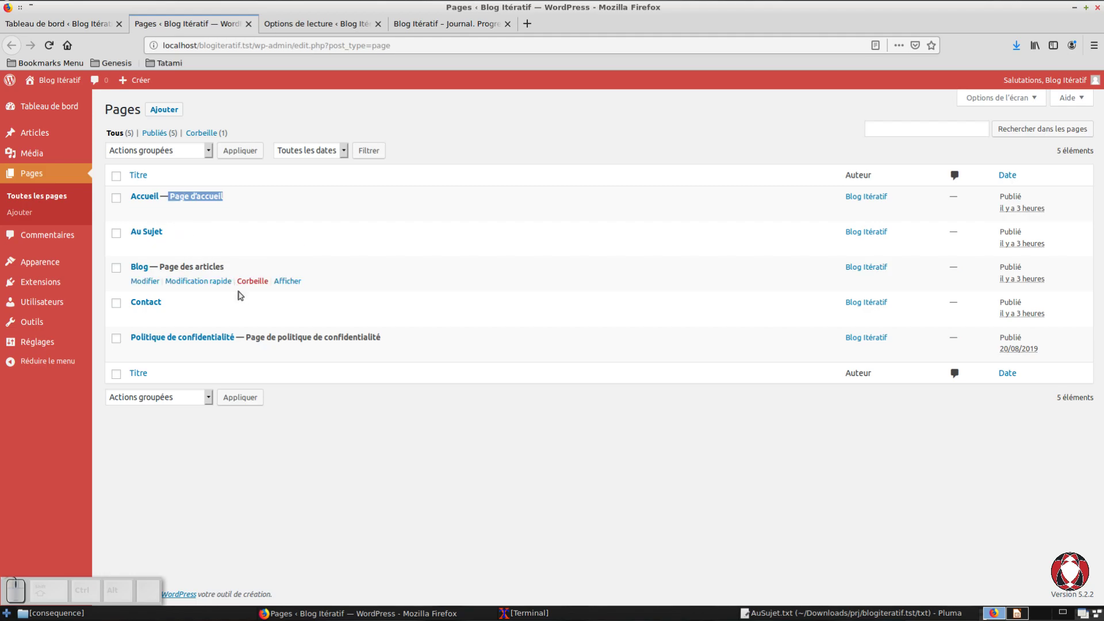
{"action": "left_click_drag", "start_coordinate": [226, 282], "coordinate": [166, 283]}
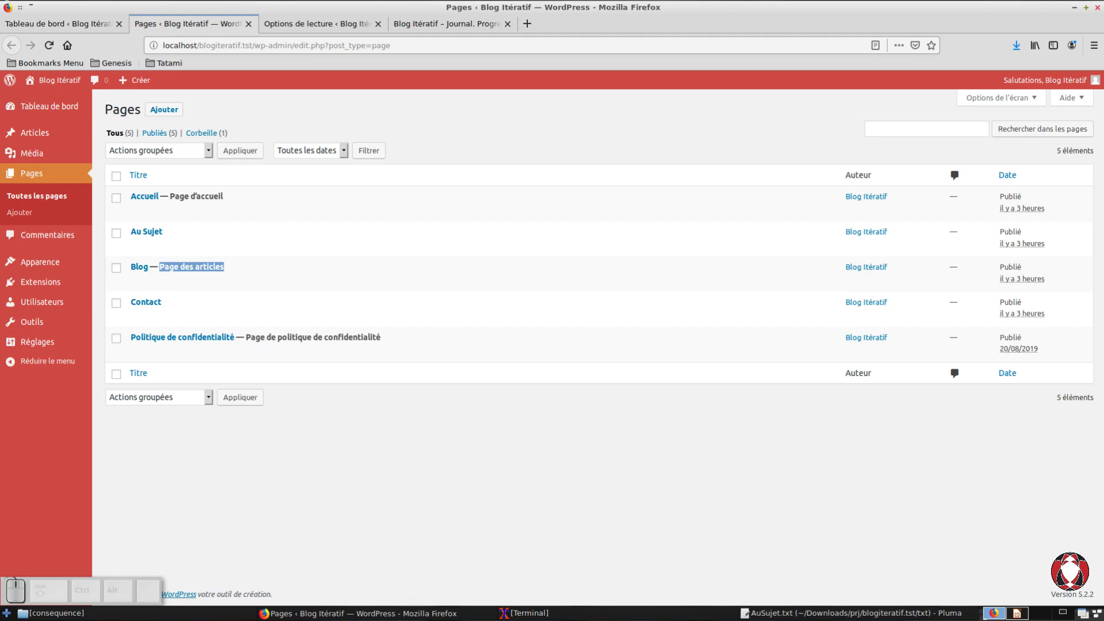
{"action": "left_click", "coordinate": [312, 26]}
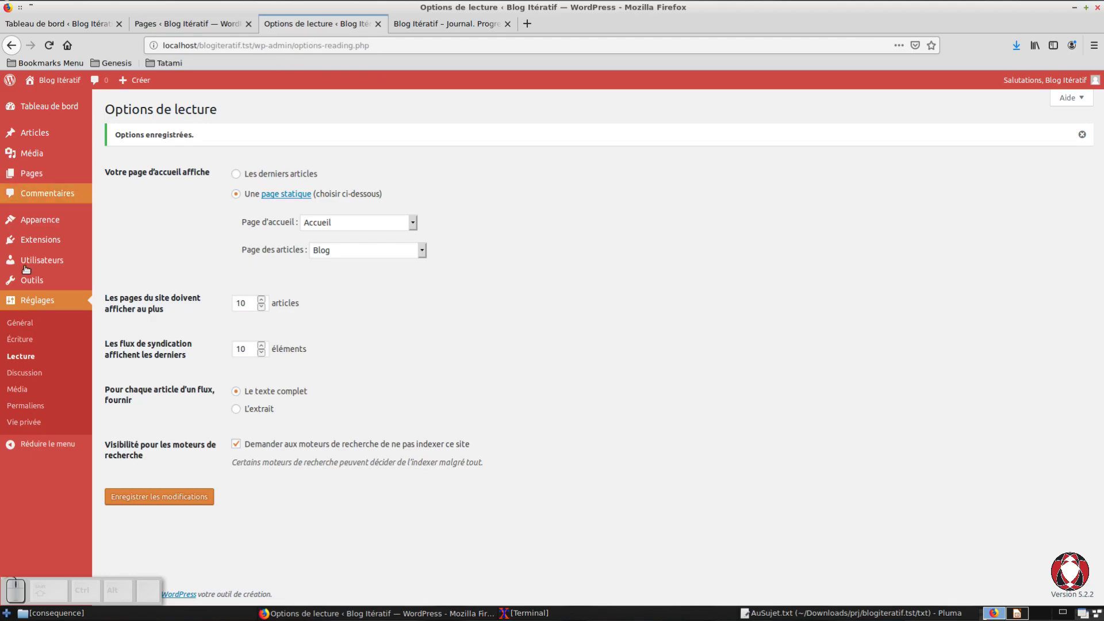